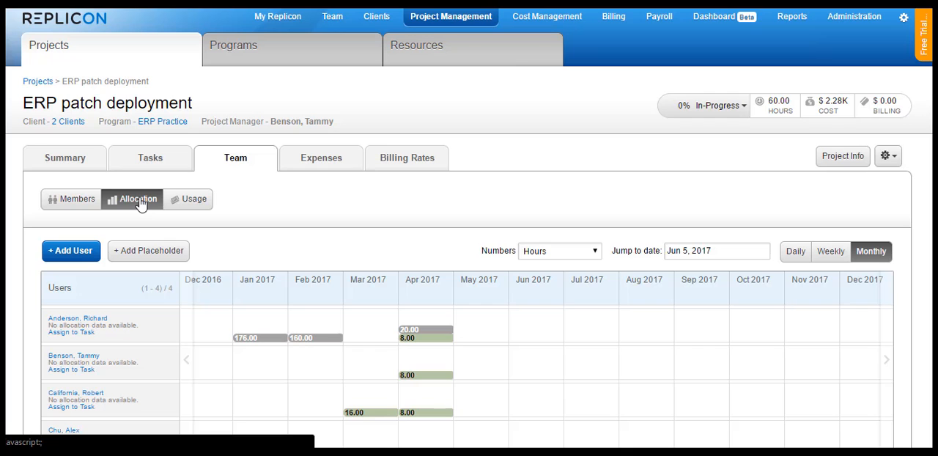
Step: Open the Resources view of Project Management to look at the resource allocations
{"action": "left_click", "coordinate": [512, 63]}
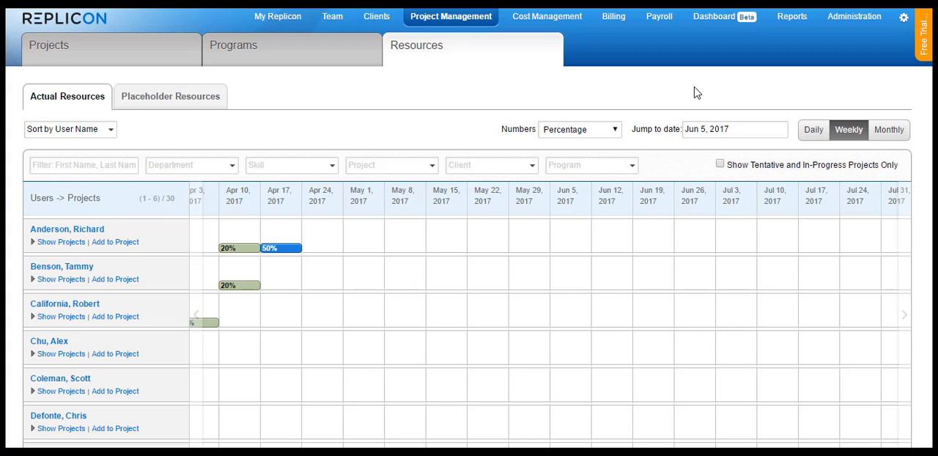
Step: Start a new report in the Project category using the Project Team Time, Expense Cost & Billing template
{"action": "left_click", "coordinate": [795, 17]}
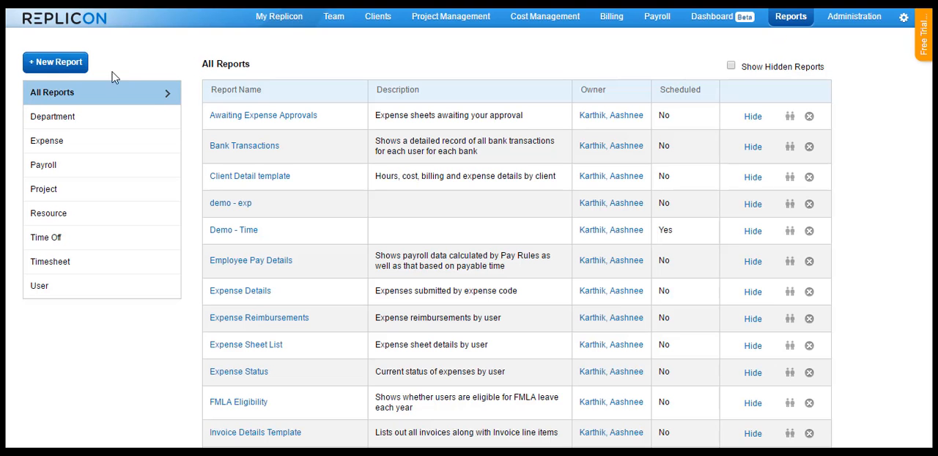
{"action": "left_click", "coordinate": [44, 62]}
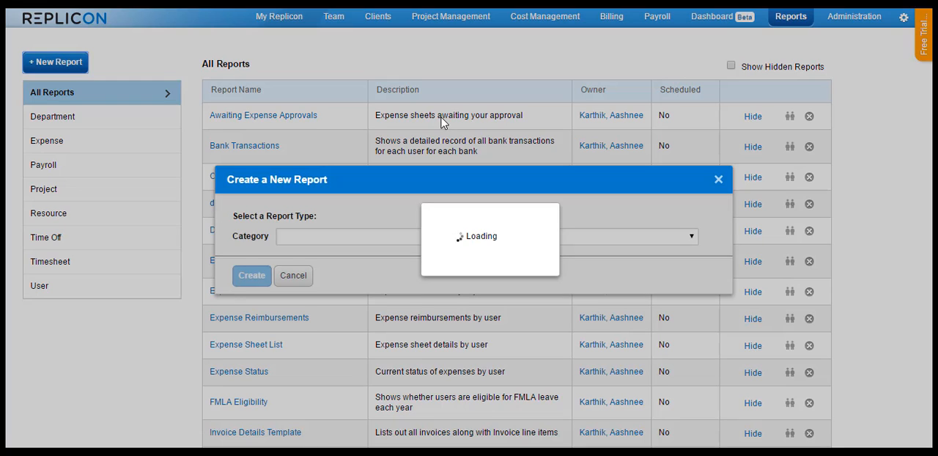
{"action": "left_click", "coordinate": [404, 242]}
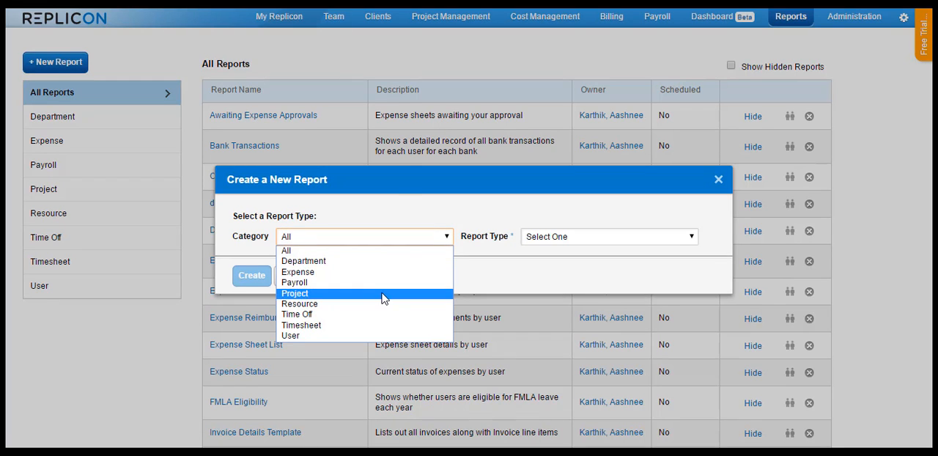
{"action": "left_click", "coordinate": [383, 295]}
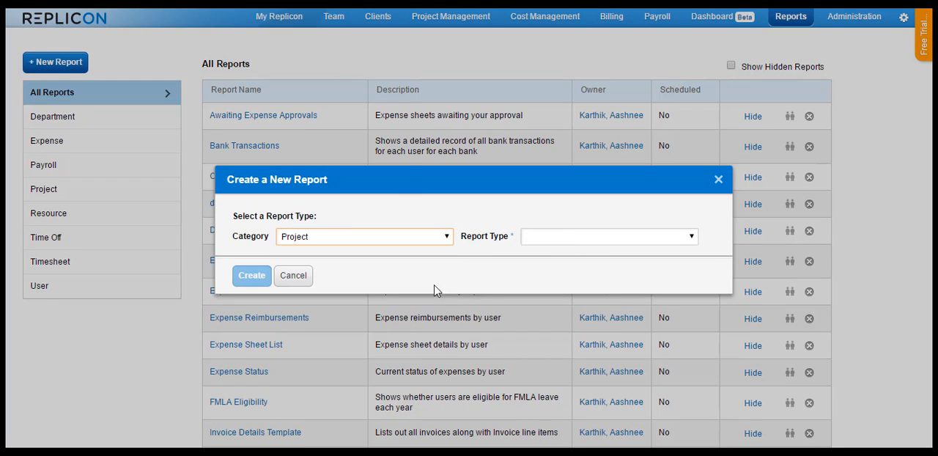
{"action": "left_click", "coordinate": [582, 236]}
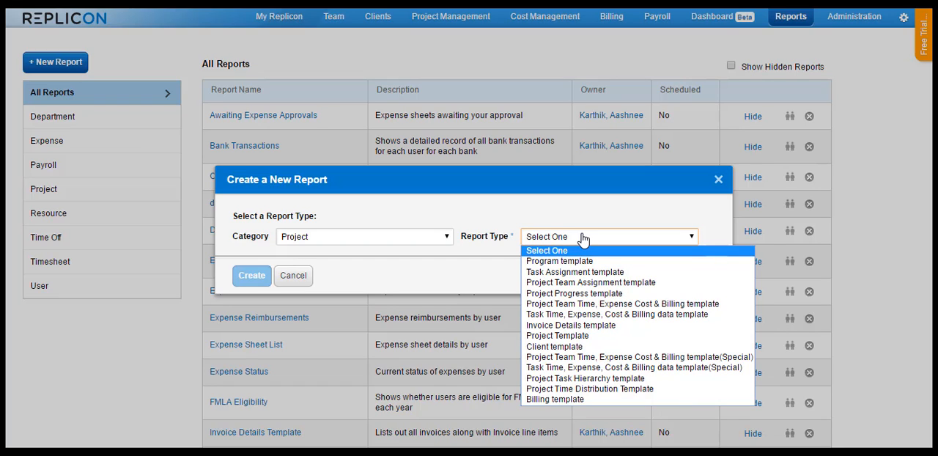
{"action": "left_click", "coordinate": [582, 303]}
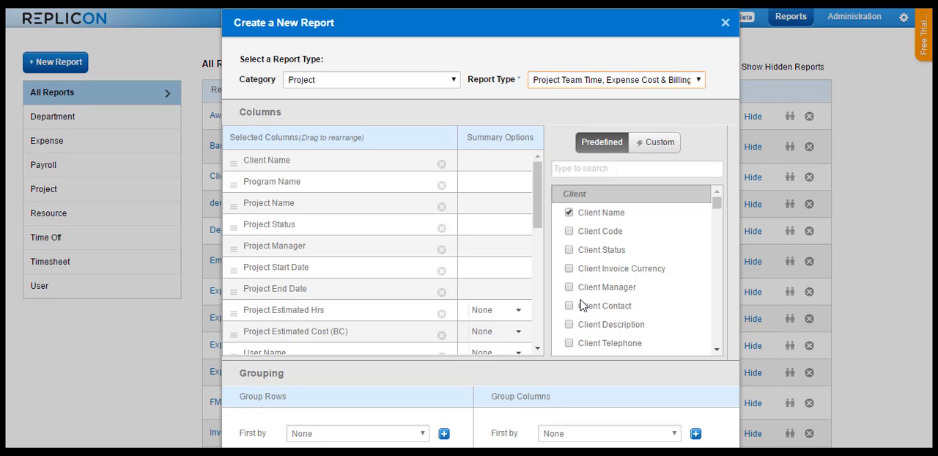
Step: Remove all the default columns from the new report, from Client Name through Actual Non-Billable Expense (Selected Dates)
{"action": "left_click", "coordinate": [441, 164]}
{"action": "left_click", "coordinate": [442, 164]}
{"action": "left_click", "coordinate": [442, 164]}
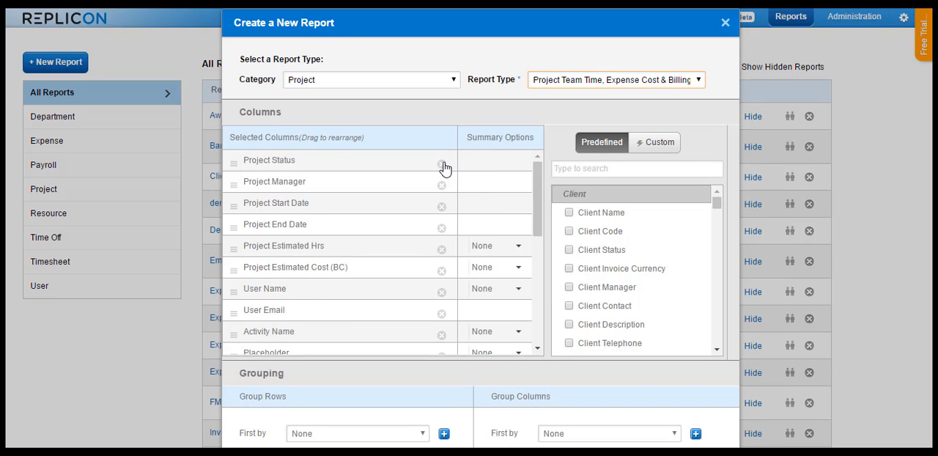
{"action": "left_click", "coordinate": [442, 165]}
{"action": "left_click", "coordinate": [442, 164]}
{"action": "left_click", "coordinate": [442, 164]}
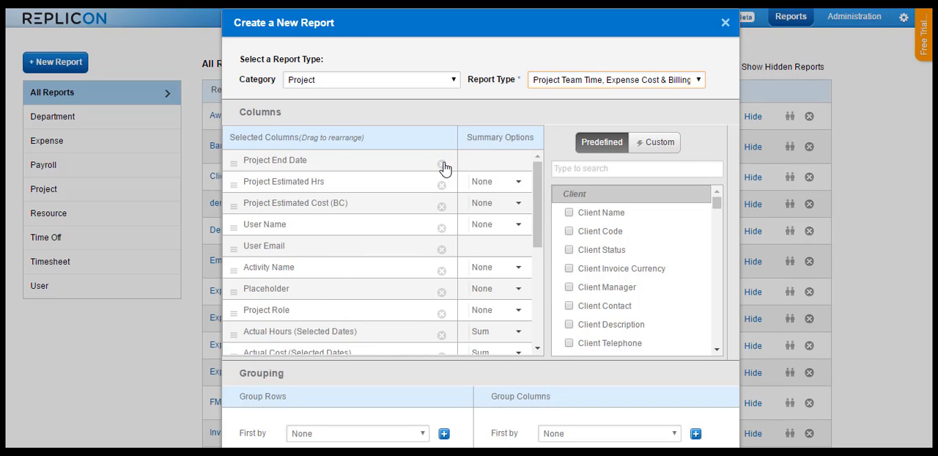
{"action": "left_click", "coordinate": [442, 165]}
{"action": "left_click", "coordinate": [442, 164]}
{"action": "left_click", "coordinate": [442, 164]}
{"action": "left_click", "coordinate": [442, 164]}
{"action": "left_click", "coordinate": [442, 164]}
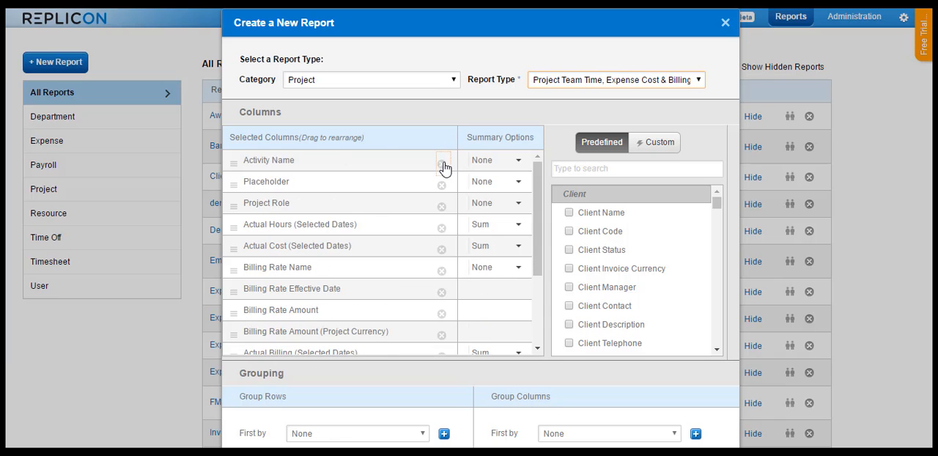
{"action": "left_click", "coordinate": [442, 164]}
{"action": "left_click", "coordinate": [442, 164]}
{"action": "left_click", "coordinate": [441, 164]}
{"action": "left_click", "coordinate": [441, 164]}
{"action": "left_click", "coordinate": [442, 164]}
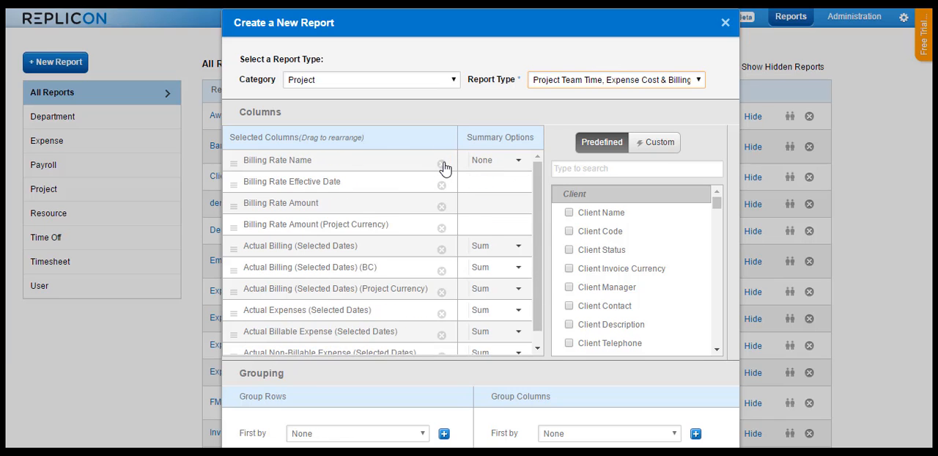
{"action": "left_click", "coordinate": [442, 165]}
{"action": "left_click", "coordinate": [442, 164]}
{"action": "left_click", "coordinate": [442, 164]}
{"action": "left_click", "coordinate": [442, 164]}
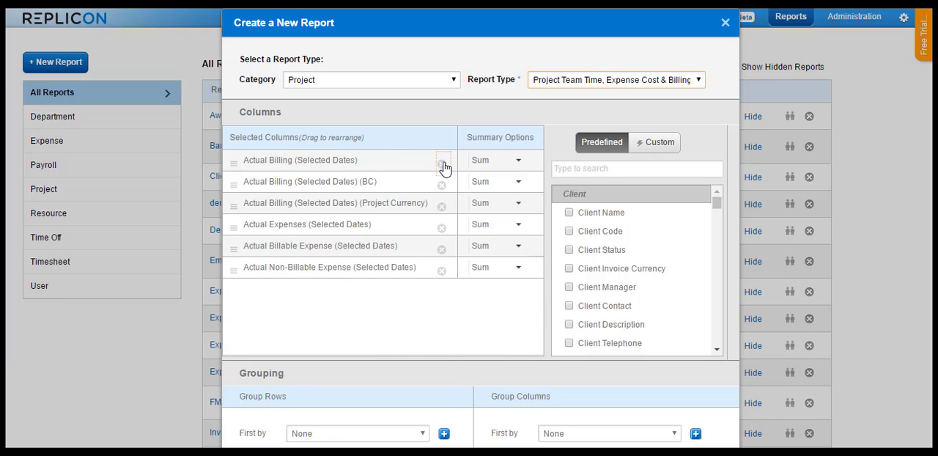
{"action": "left_click", "coordinate": [442, 164]}
{"action": "left_click", "coordinate": [442, 164]}
{"action": "left_click", "coordinate": [441, 164]}
{"action": "left_click", "coordinate": [442, 164]}
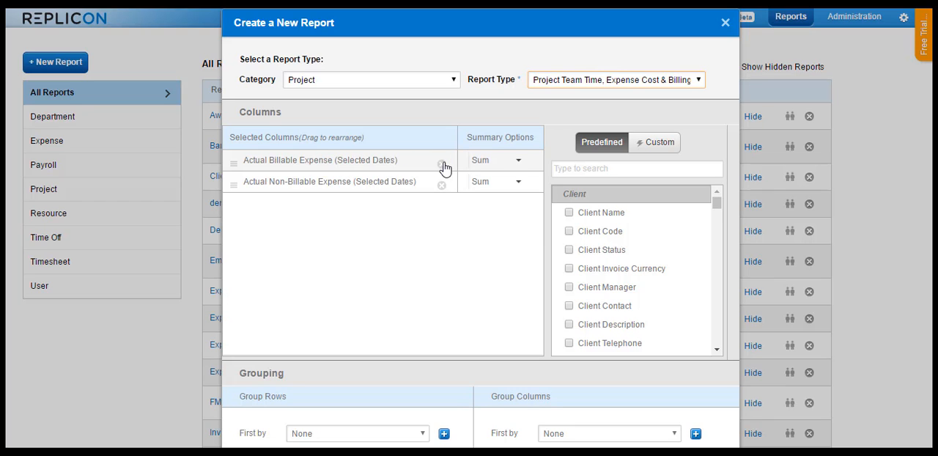
{"action": "left_click", "coordinate": [442, 164]}
{"action": "left_click", "coordinate": [442, 165]}
Step: Search the predefined columns for "project" and add Project Name to the report
{"action": "left_click", "coordinate": [689, 206]}
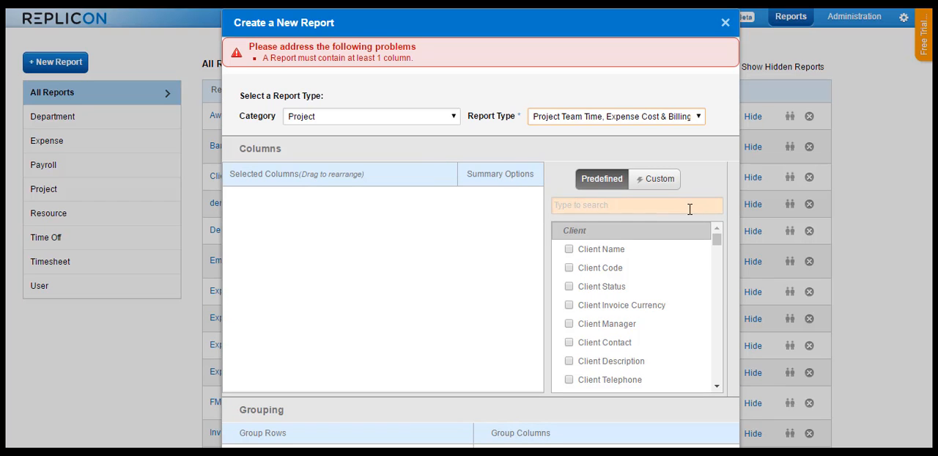
{"action": "type", "text": "project"}
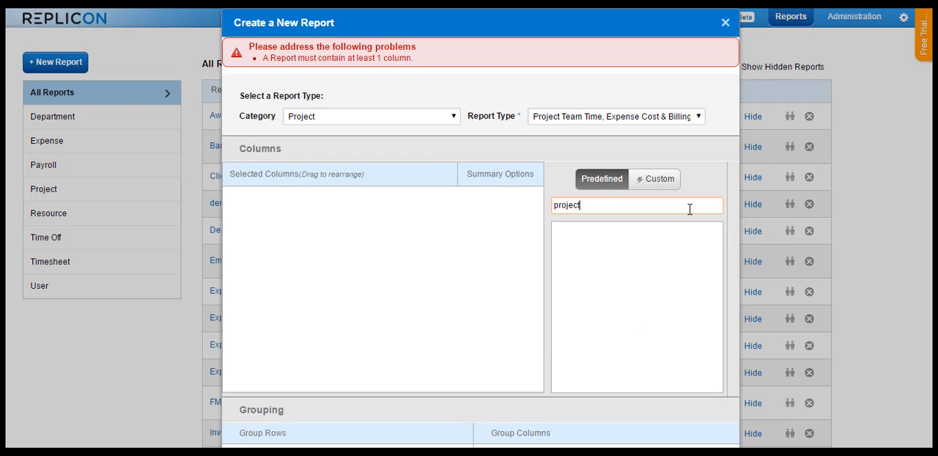
{"action": "left_click", "coordinate": [570, 232]}
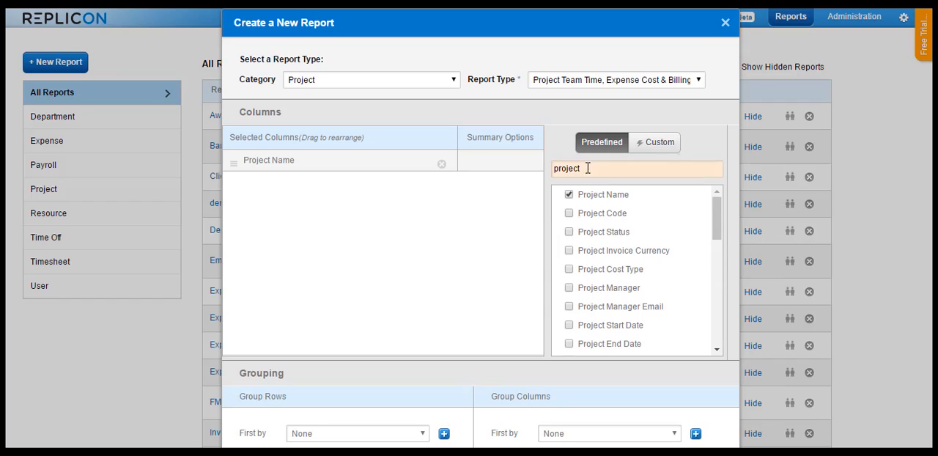
Step: Search for "estimated hours", add the Estimated Hours (Selected Dates) and Estimated Hours (All Dates) columns, and create the report
{"action": "left_click_drag", "start_coordinate": [591, 168], "coordinate": [537, 162]}
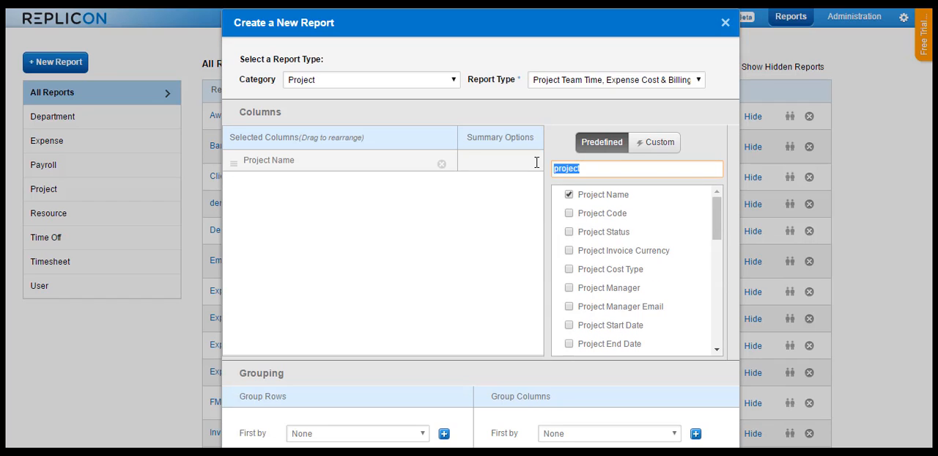
{"action": "type", "text": "estimated "}
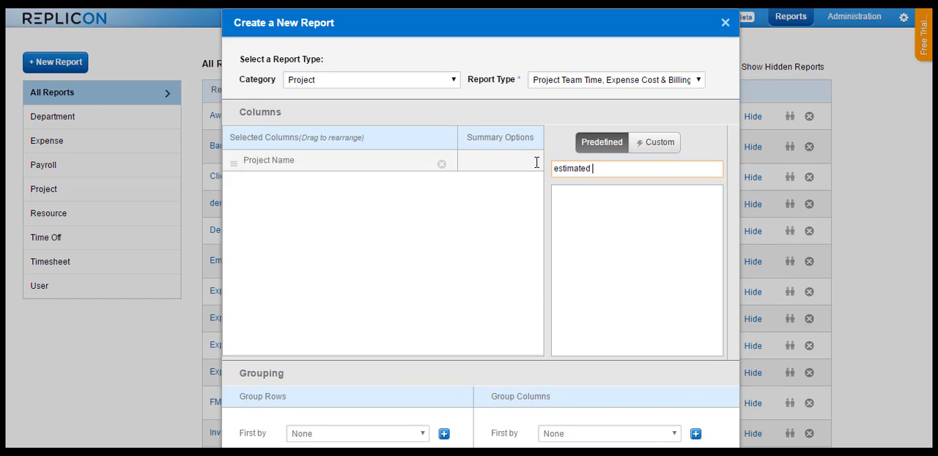
{"action": "type", "text": "hours"}
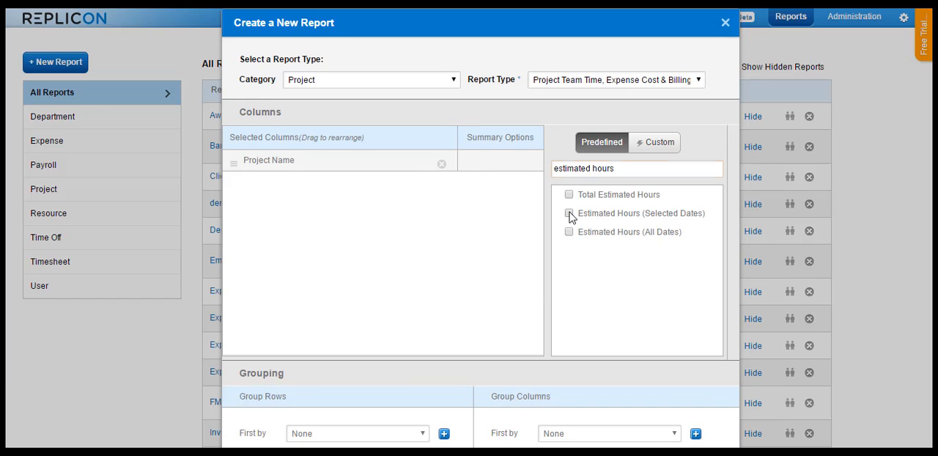
{"action": "left_click", "coordinate": [569, 213]}
{"action": "left_click", "coordinate": [570, 232]}
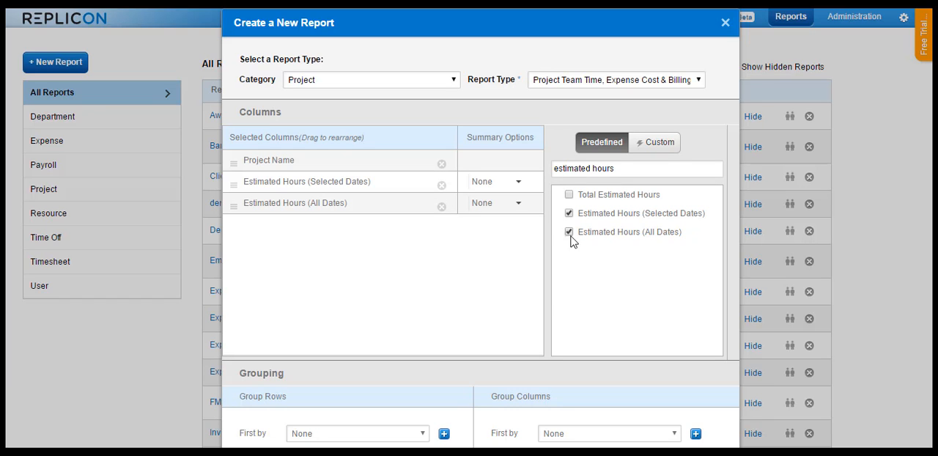
{"action": "scroll", "coordinate": [557, 304], "scroll_direction": "down", "scroll_amount": 1}
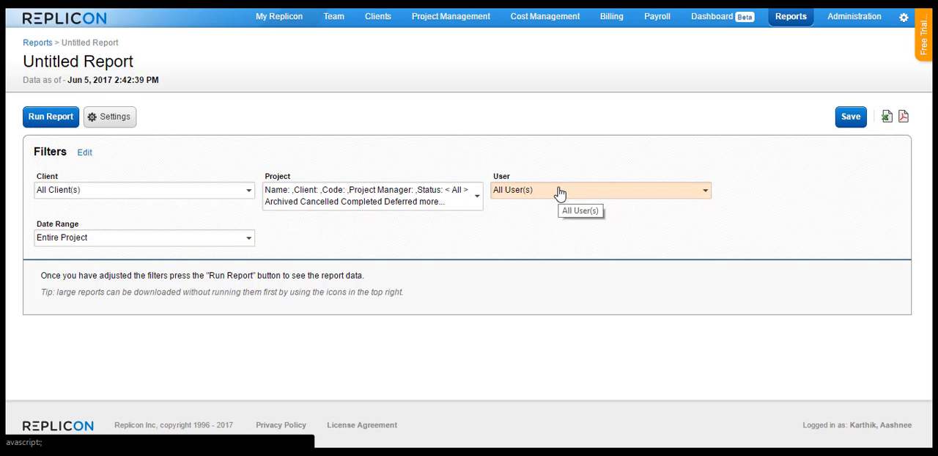
Step: Set the report's date range to the period This Year, run the report and review the estimated hours per project
{"action": "left_click", "coordinate": [102, 238]}
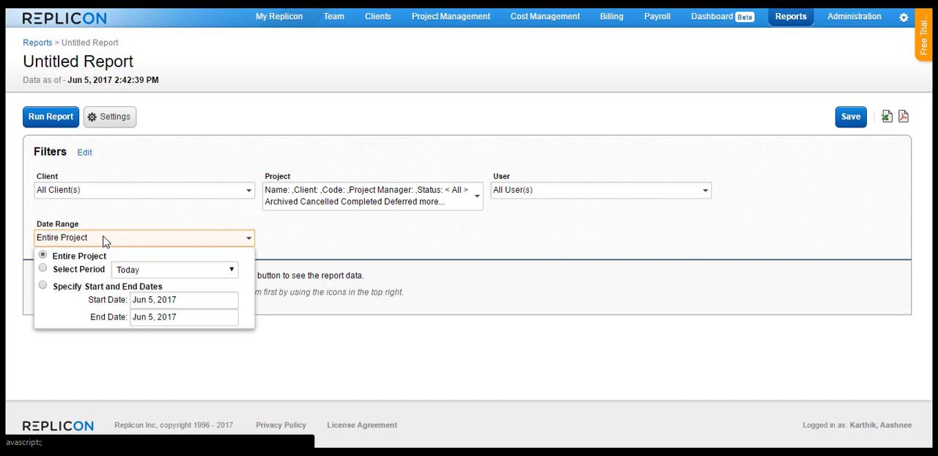
{"action": "left_click", "coordinate": [109, 270]}
{"action": "left_click", "coordinate": [116, 271]}
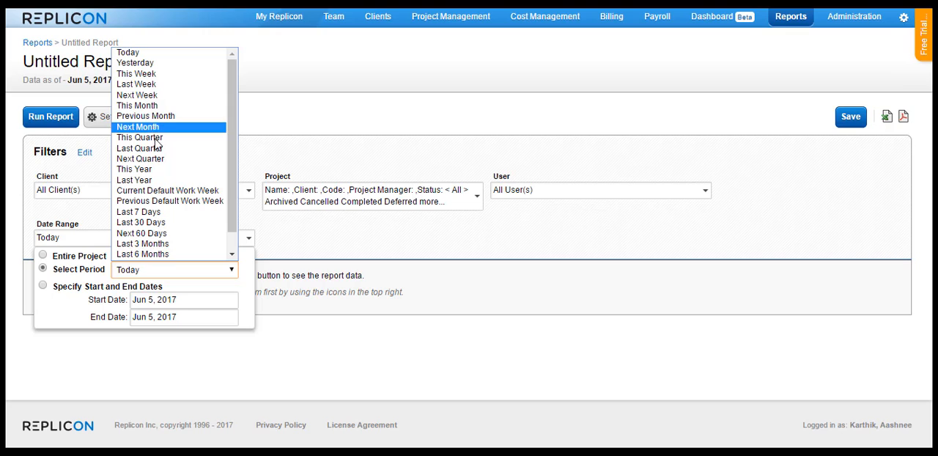
{"action": "left_click", "coordinate": [155, 171]}
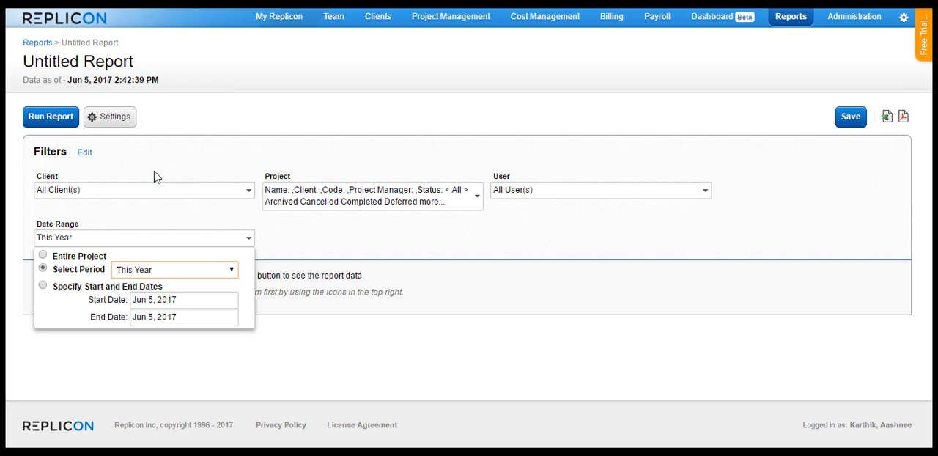
{"action": "left_click", "coordinate": [329, 274]}
{"action": "left_click", "coordinate": [55, 129]}
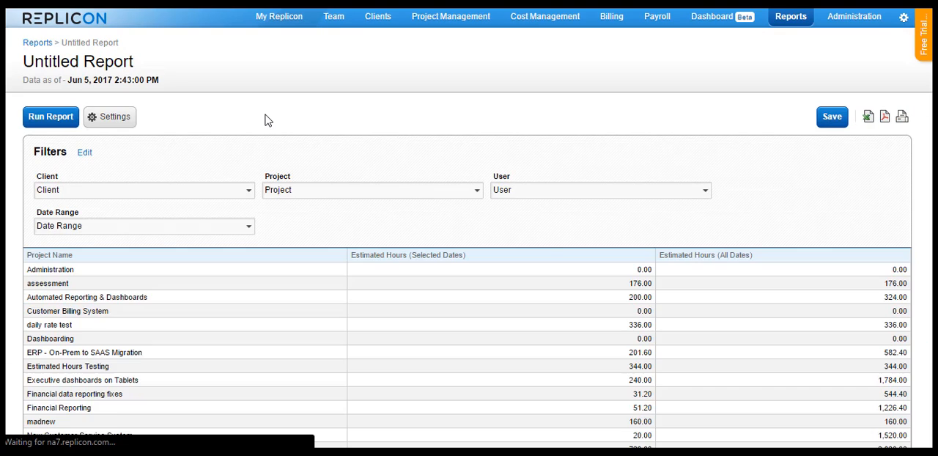
{"action": "scroll", "coordinate": [267, 121], "scroll_direction": "down", "scroll_amount": 2}
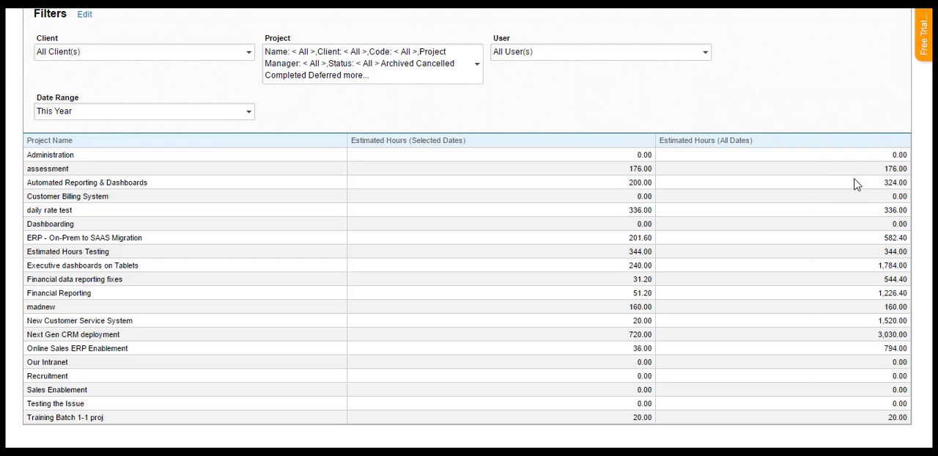
{"action": "scroll", "coordinate": [408, 320], "scroll_direction": "up", "scroll_amount": 2}
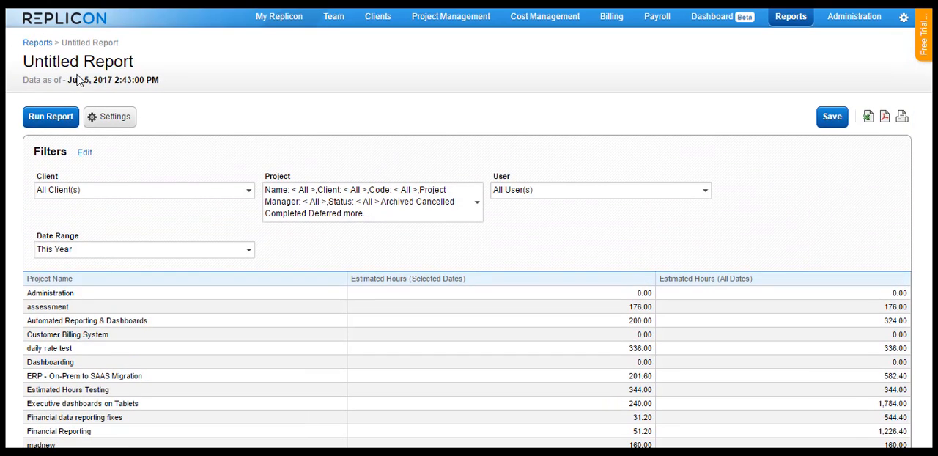
Step: Add the User Name column in the report settings and place it directly after Project Name
{"action": "left_click", "coordinate": [113, 119]}
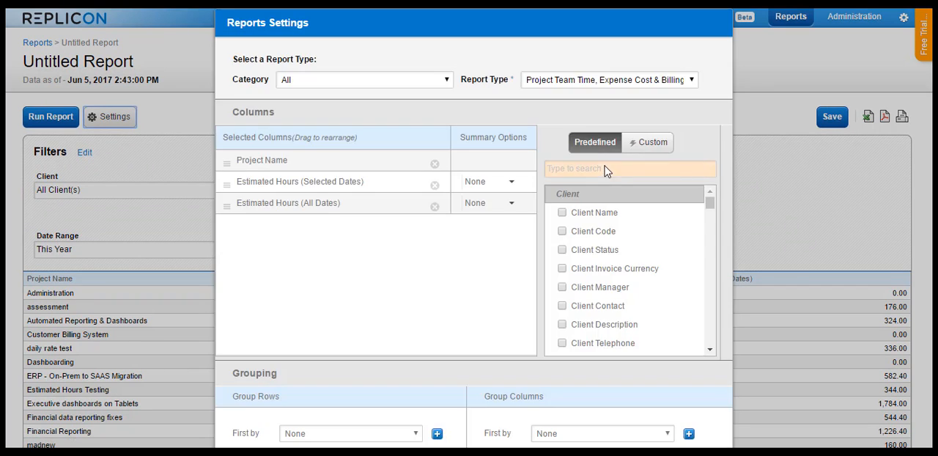
{"action": "type", "text": "user"}
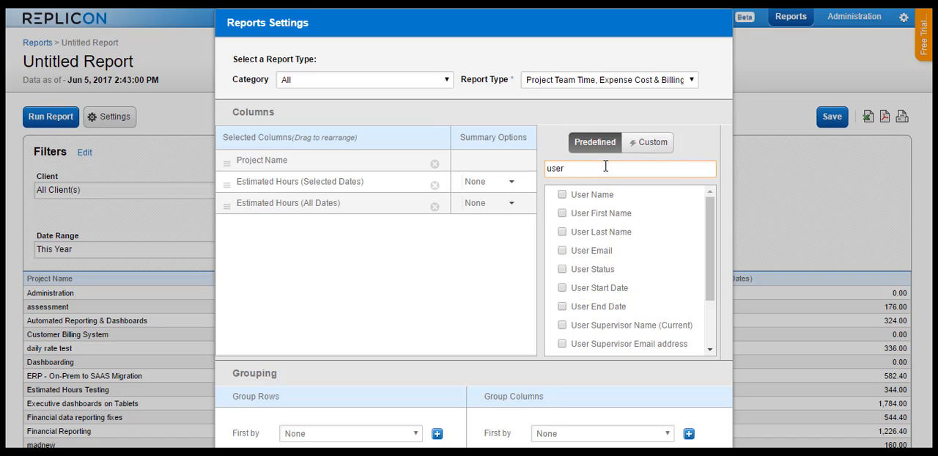
{"action": "left_click", "coordinate": [562, 194]}
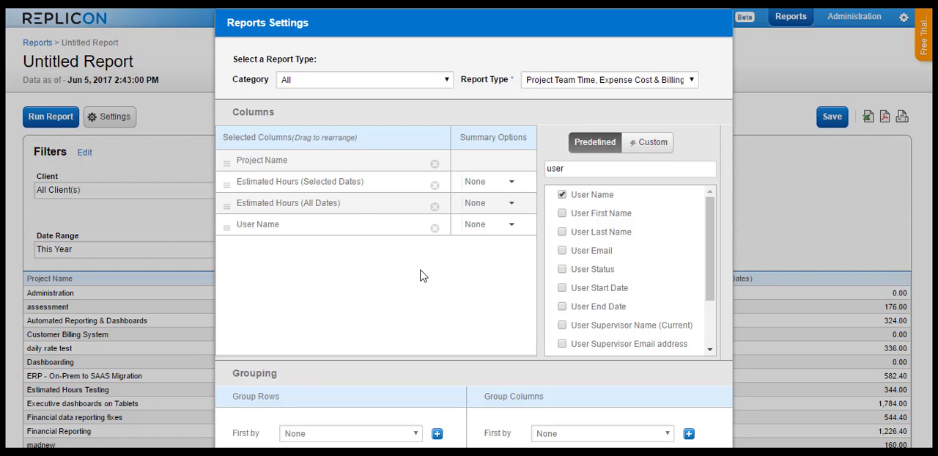
{"action": "left_click_drag", "start_coordinate": [365, 228], "coordinate": [360, 180]}
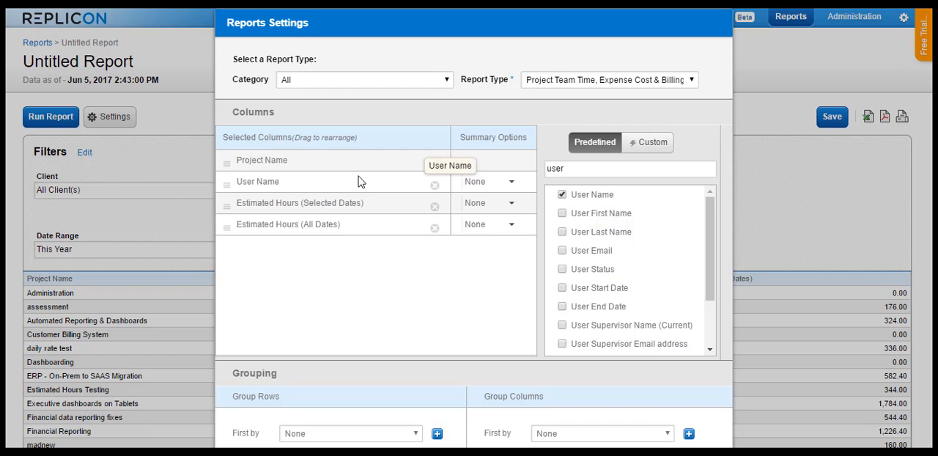
Step: Group the report rows first by Project Name, apply the settings and rerun the report
{"action": "scroll", "coordinate": [373, 291], "scroll_direction": "down", "scroll_amount": 2}
{"action": "left_click", "coordinate": [362, 295]}
{"action": "left_click", "coordinate": [344, 318]}
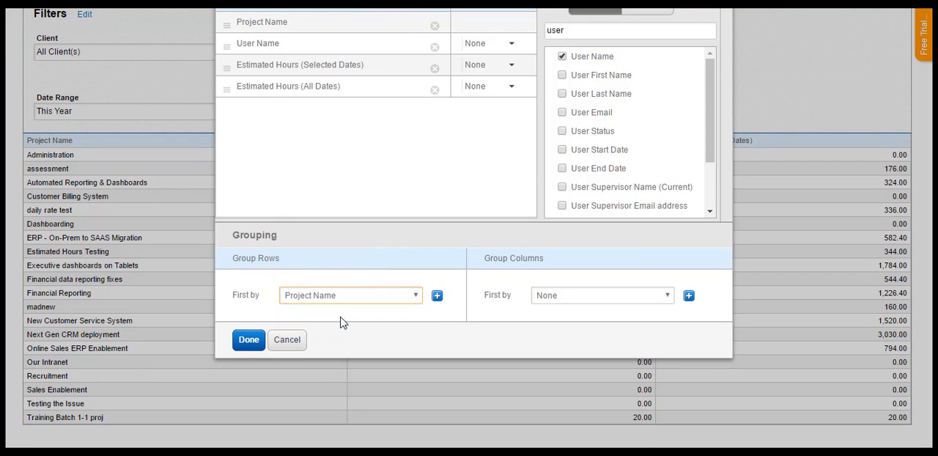
{"action": "left_click", "coordinate": [249, 339]}
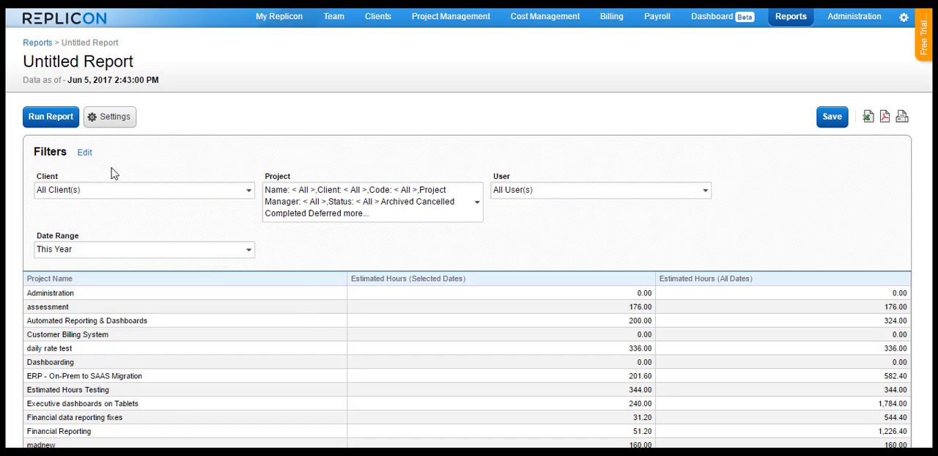
{"action": "left_click", "coordinate": [40, 121]}
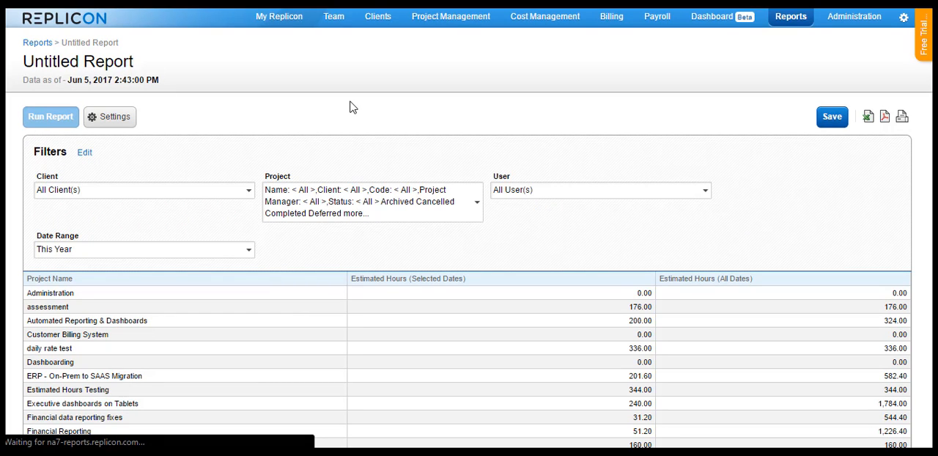
{"action": "scroll", "coordinate": [376, 167], "scroll_direction": "down", "scroll_amount": 2}
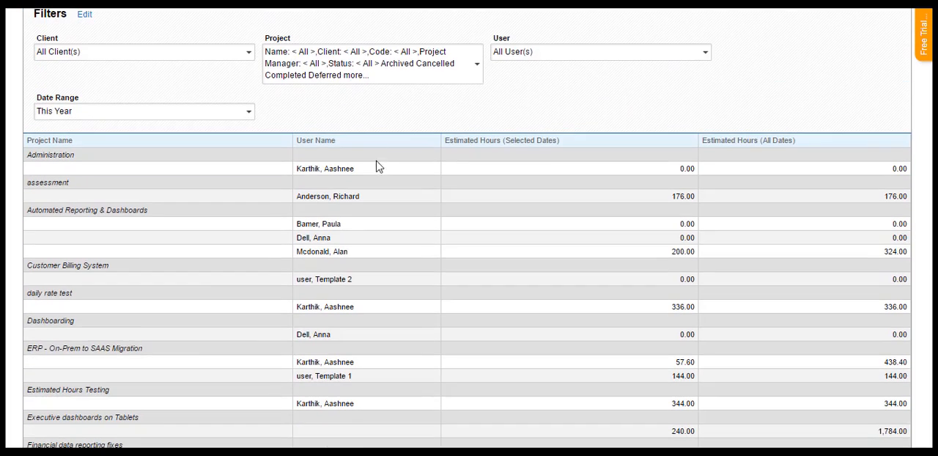
Step: Review the selected-date and all-date estimated hours for each user under the projects in the grouped report
{"action": "scroll", "coordinate": [381, 172], "scroll_direction": "down", "scroll_amount": 3}
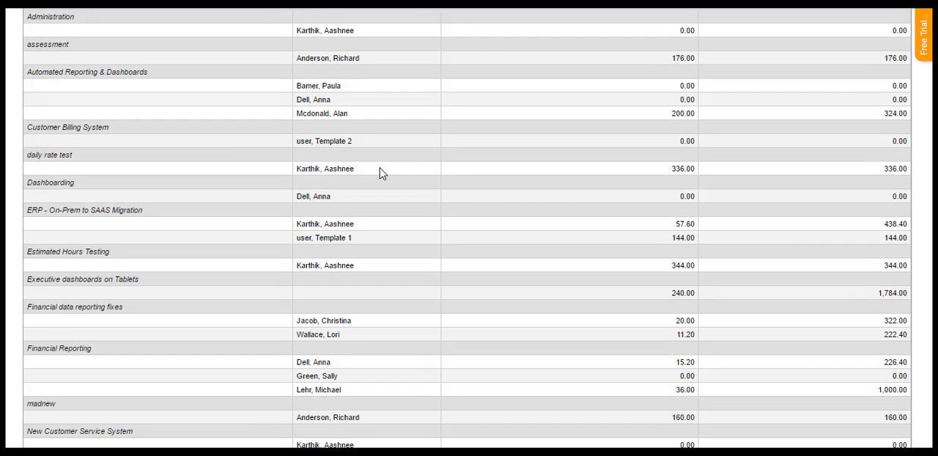
{"action": "scroll", "coordinate": [380, 173], "scroll_direction": "down", "scroll_amount": 2}
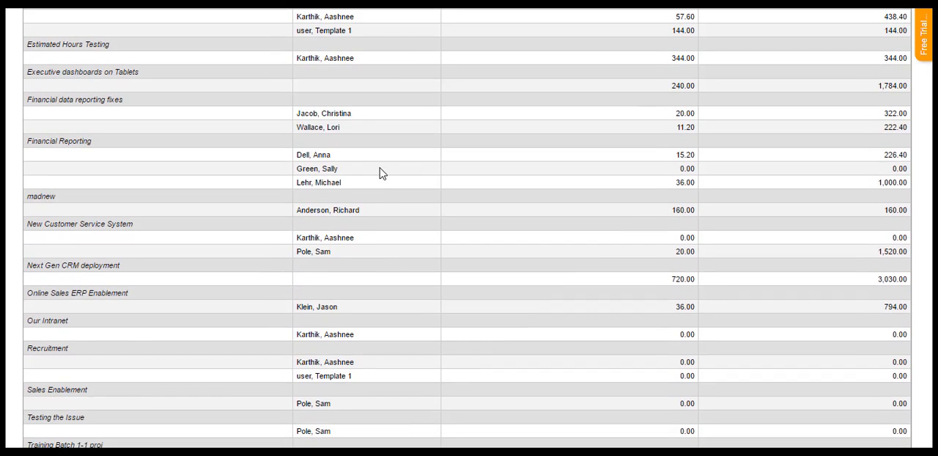
{"action": "scroll", "coordinate": [381, 173], "scroll_direction": "down", "scroll_amount": 1}
{"action": "scroll", "coordinate": [380, 172], "scroll_direction": "up", "scroll_amount": 7}
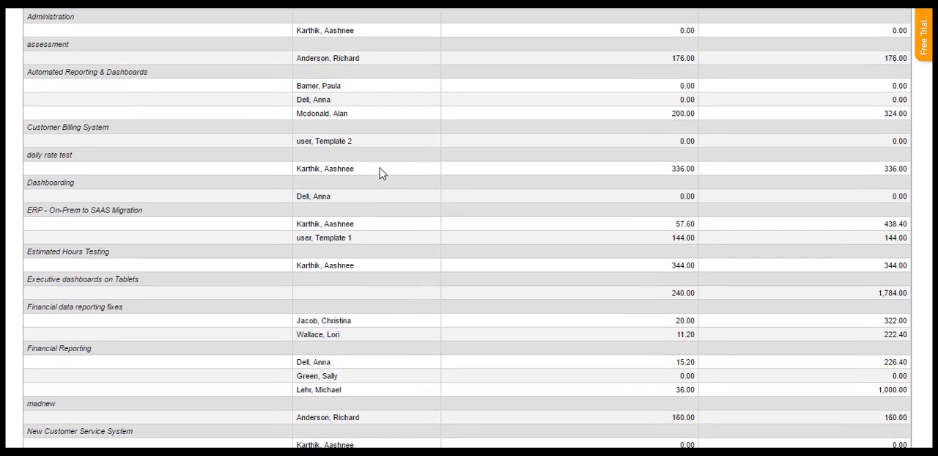
{"action": "scroll", "coordinate": [380, 173], "scroll_direction": "up", "scroll_amount": 1}
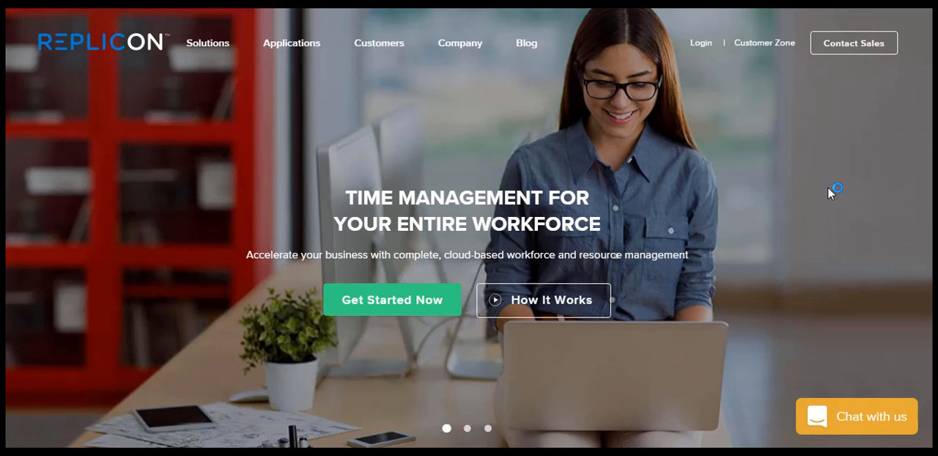
Step: Open the Community from Replicon's Customer Zone and browse its conversation categories as far as Product updates
{"action": "left_click", "coordinate": [754, 46]}
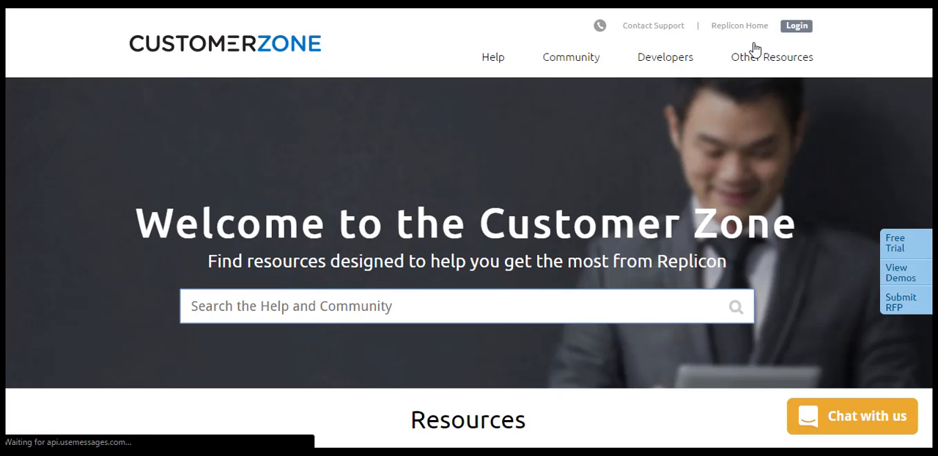
{"action": "left_click", "coordinate": [584, 62]}
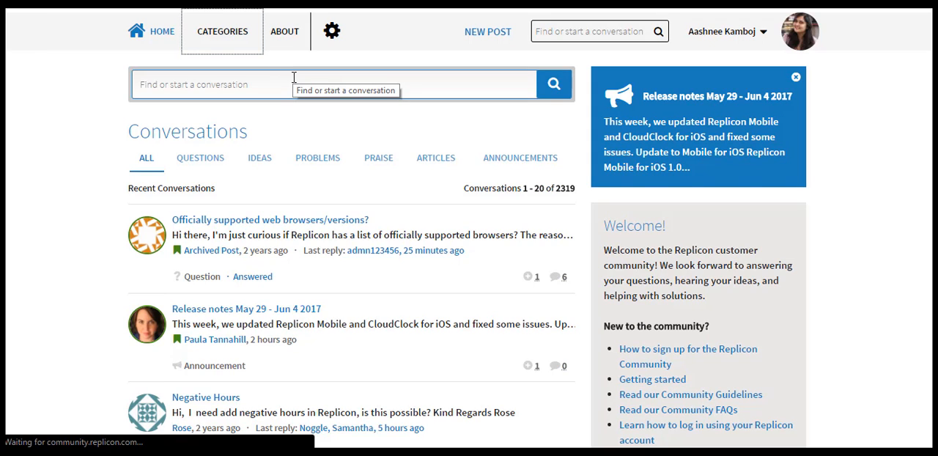
{"action": "scroll", "coordinate": [286, 176], "scroll_direction": "down", "scroll_amount": 5}
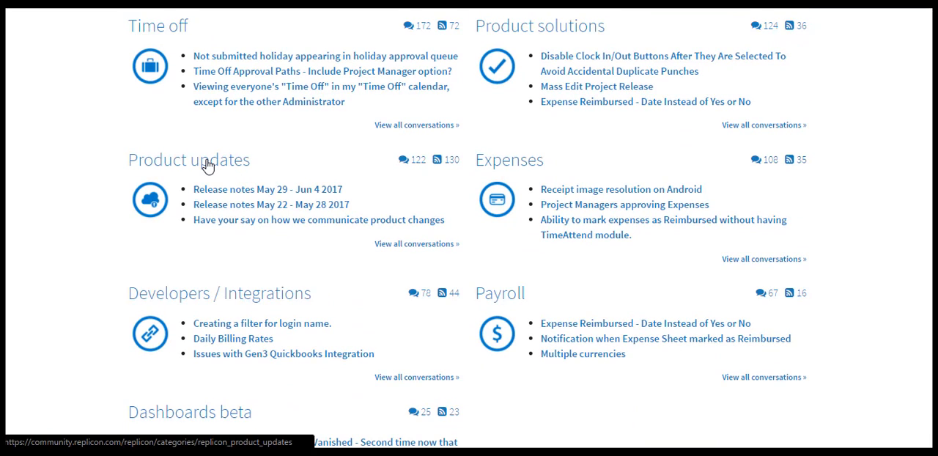